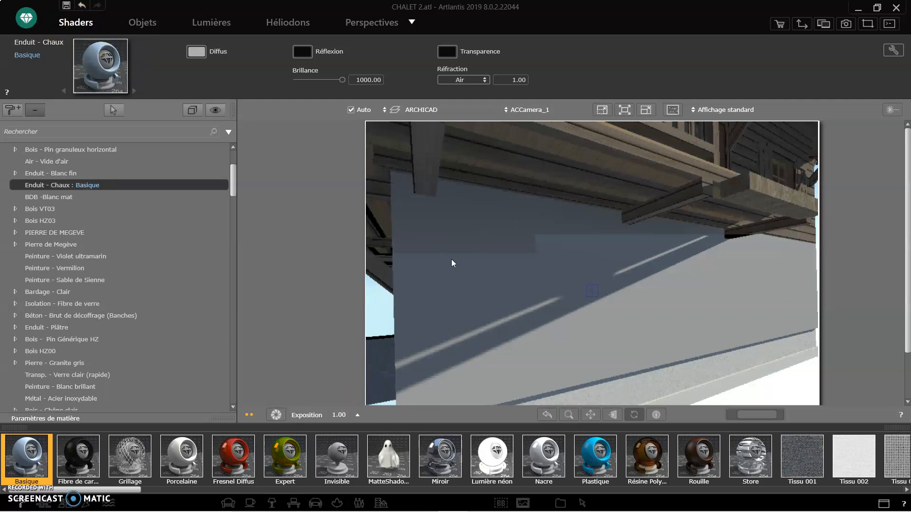
Apply the Basique shader to the large chalet wall (Enduit - Chaux) and start creating a new shader for that material.
left_click_drag(27, 454, 483, 265)
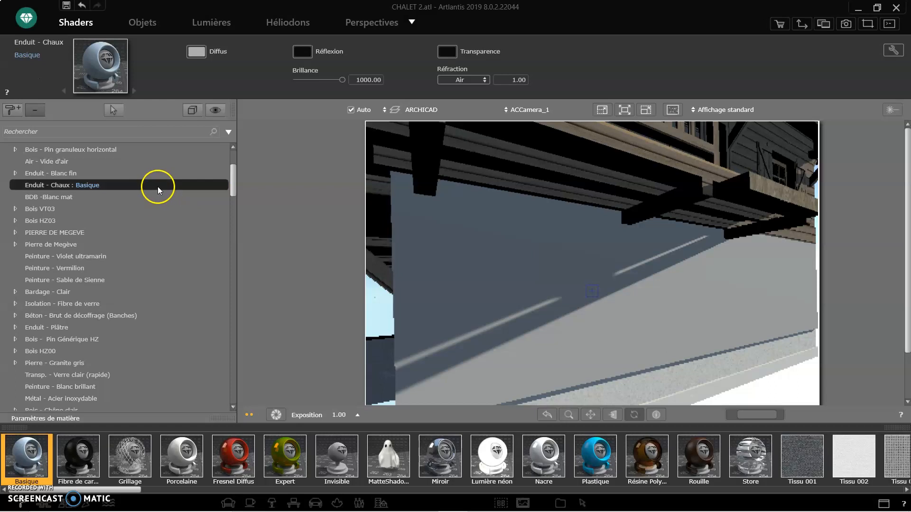
right_click(158, 186)
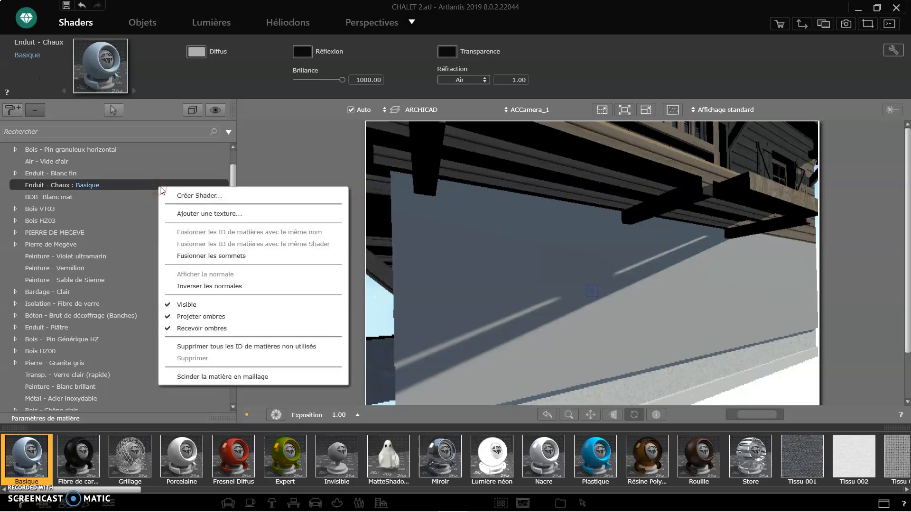
left_click(223, 198)
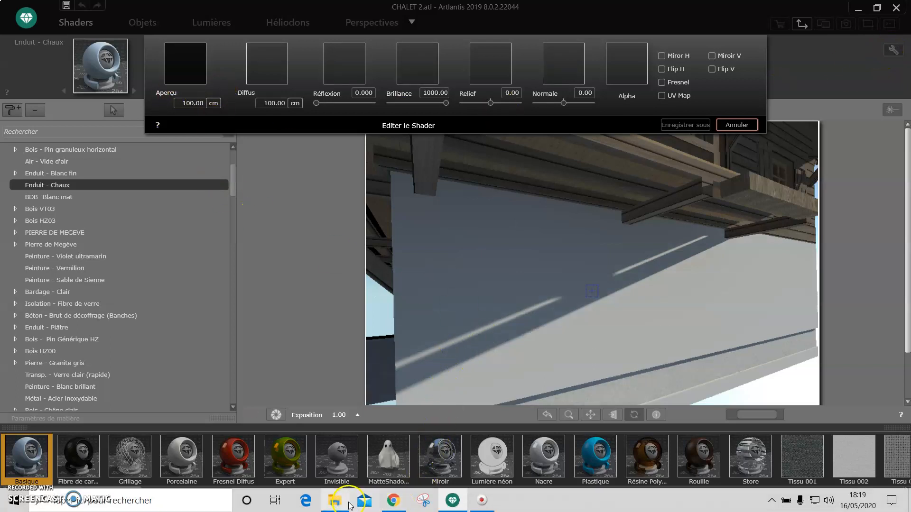
Load factory_wall_diff_2k.png from the factory_wall_2k_png folder as the diffuse map and set its size to 150 cm.
left_click(348, 502)
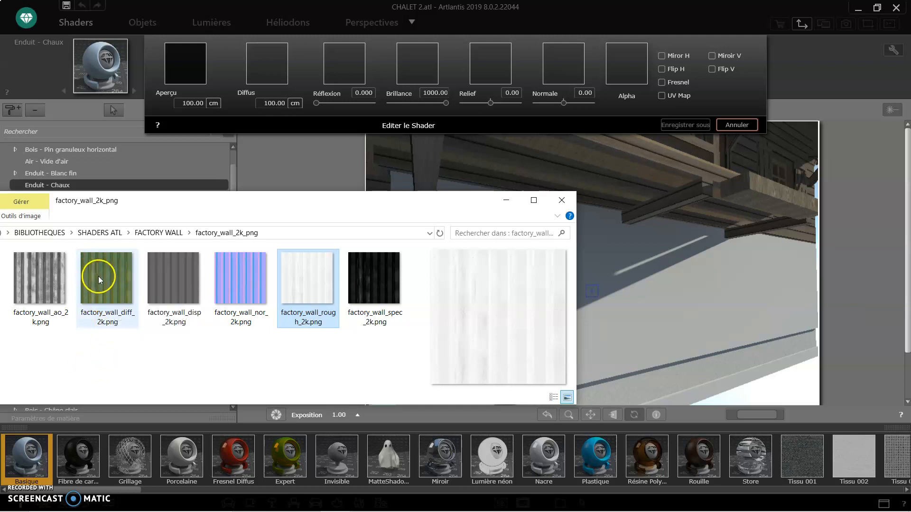
left_click_drag(106, 274, 278, 69)
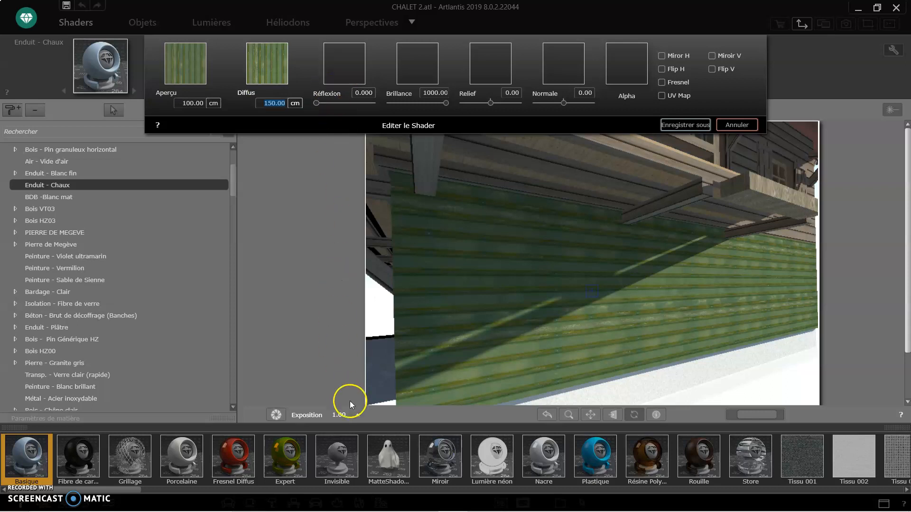
Load factory_wall_ao_2k.png as the reflection map and raise the reflection to about 0.293.
mouse_move(377, 510)
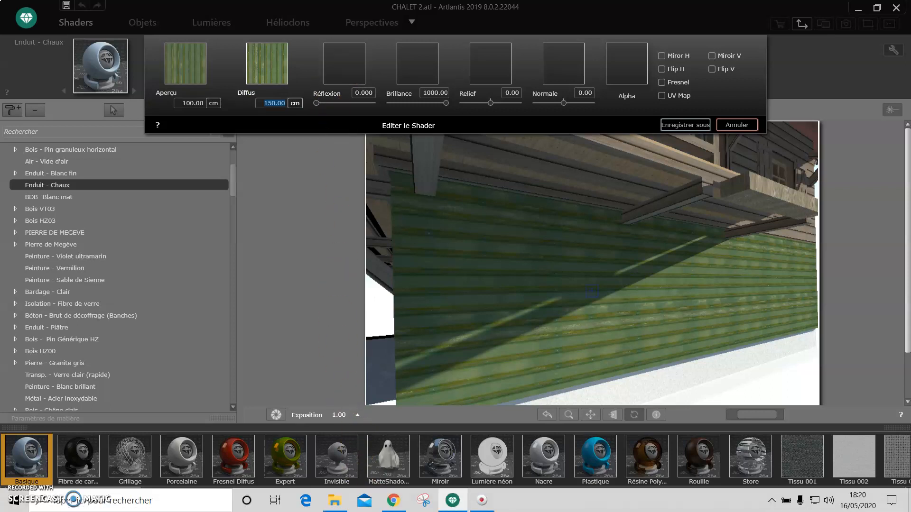
left_click(335, 500)
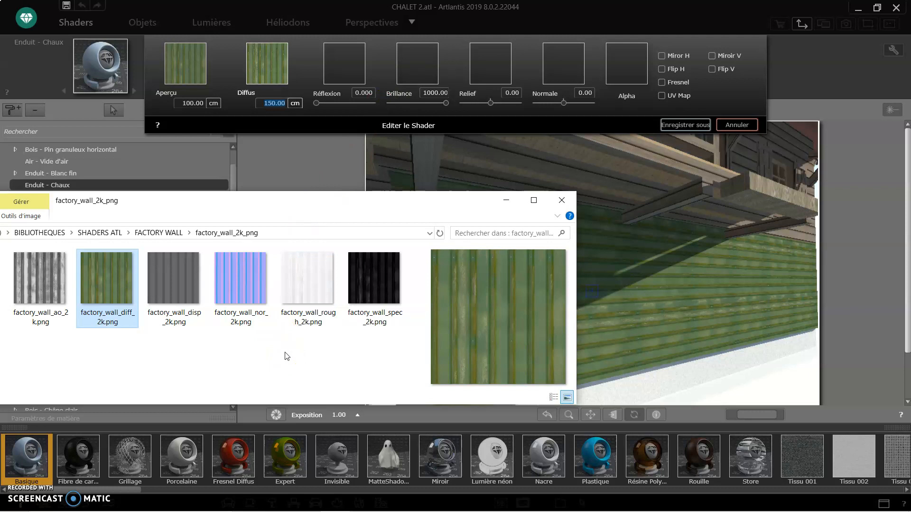
left_click_drag(45, 289, 339, 117)
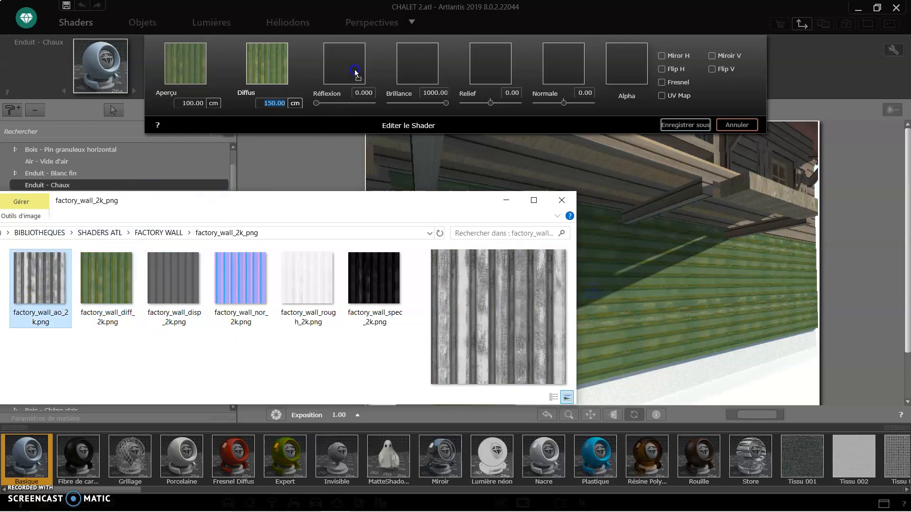
left_click_drag(354, 69, 360, 69)
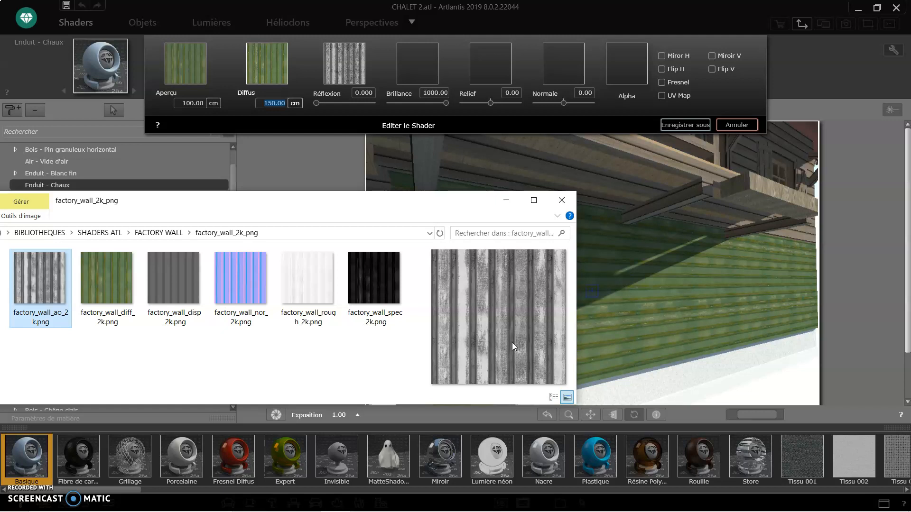
left_click_drag(512, 343, 334, 107)
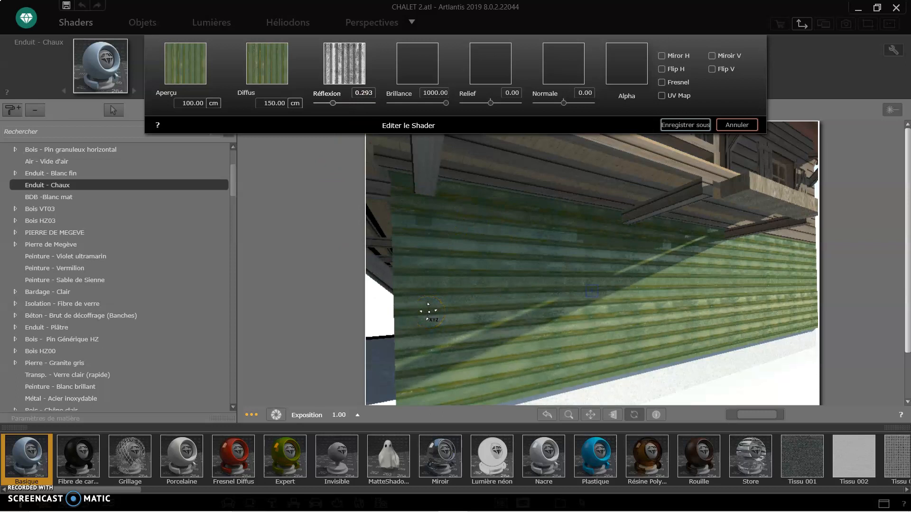
Load factory_wall_rough_2k.png as the shininess (Brillance) map and lower the shininess to about 891.
mouse_move(410, 511)
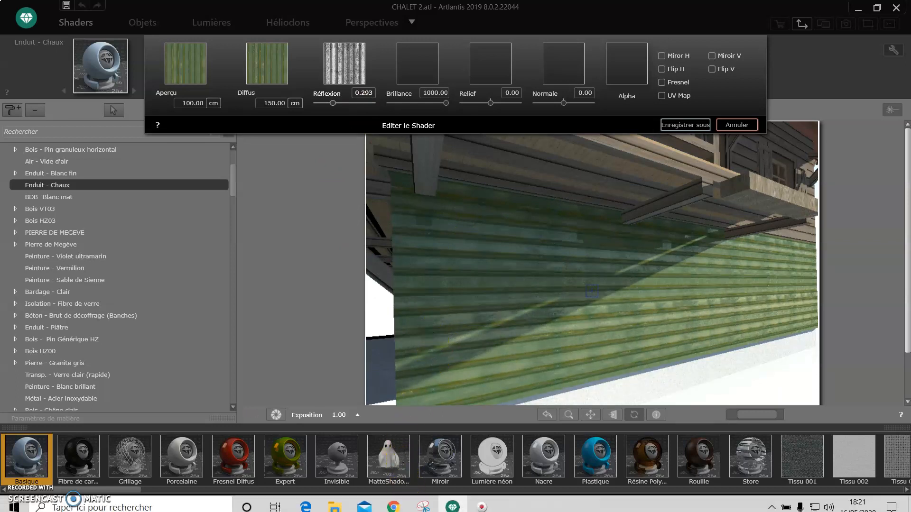
left_click(334, 506)
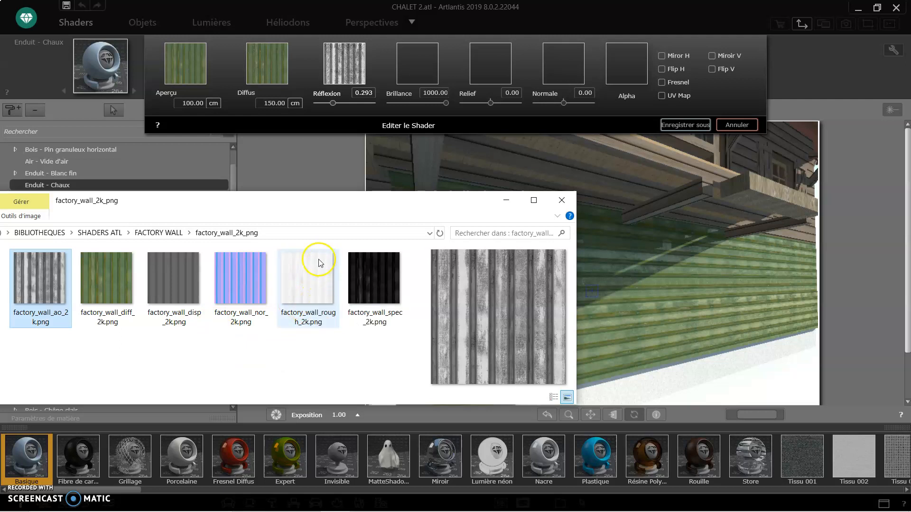
left_click_drag(307, 277, 421, 88)
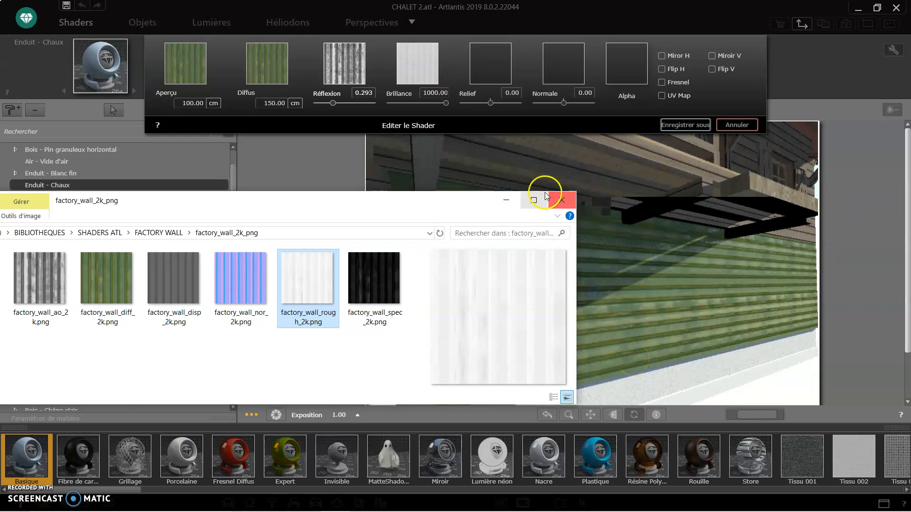
left_click_drag(446, 103, 440, 103)
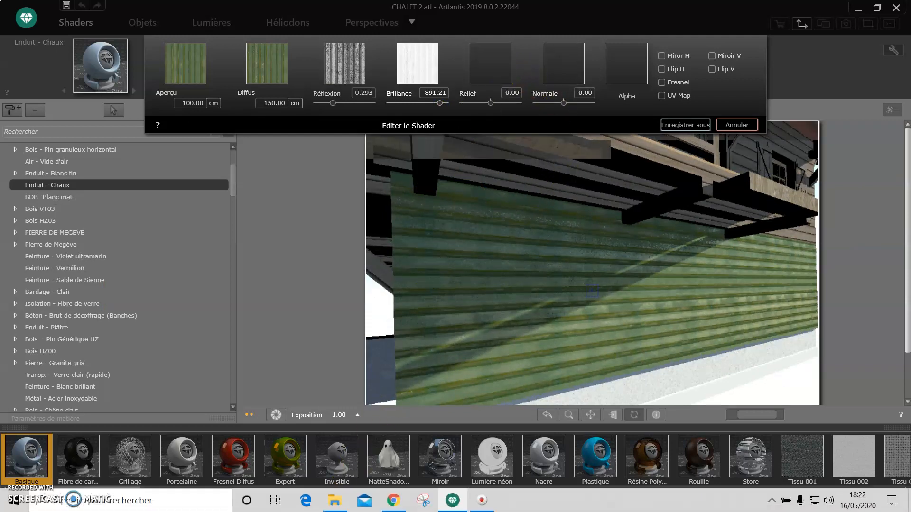
Load factory_wall_disp_2k.png as the relief map and set the relief to 0.25.
left_click(334, 500)
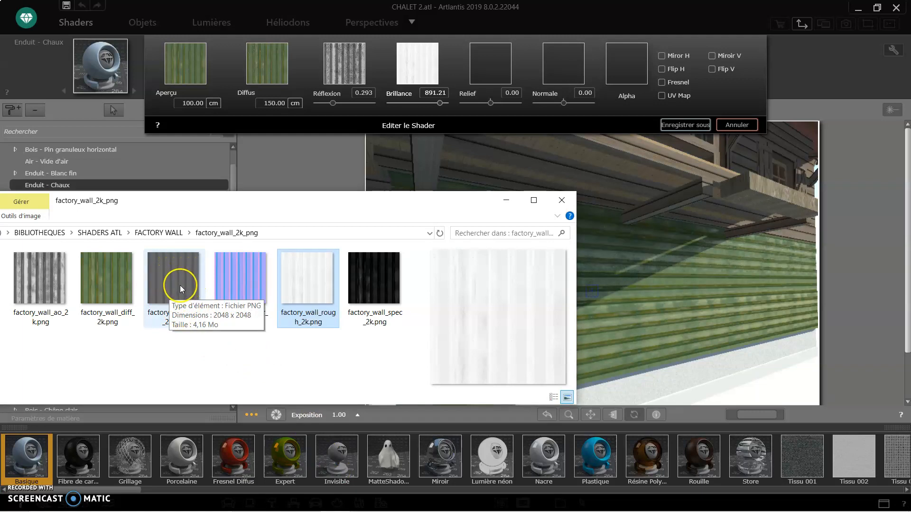
left_click_drag(180, 286, 499, 68)
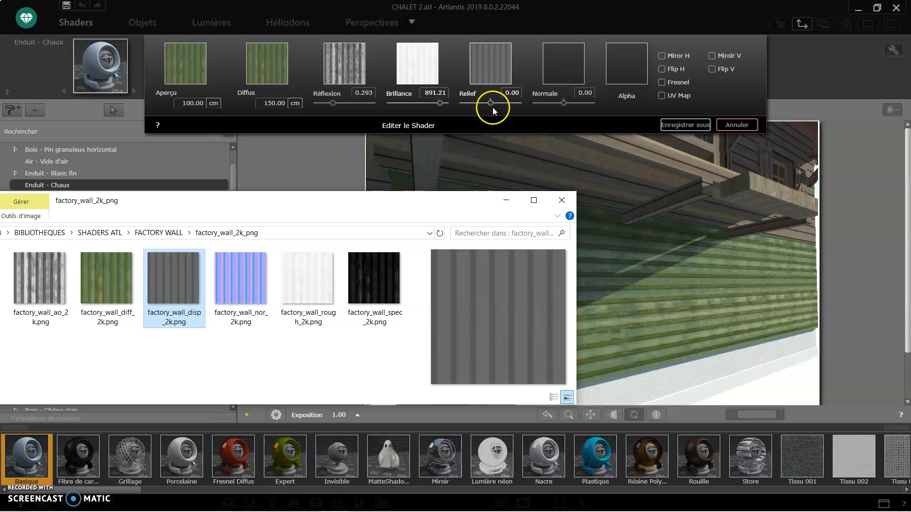
left_click_drag(490, 102, 498, 103)
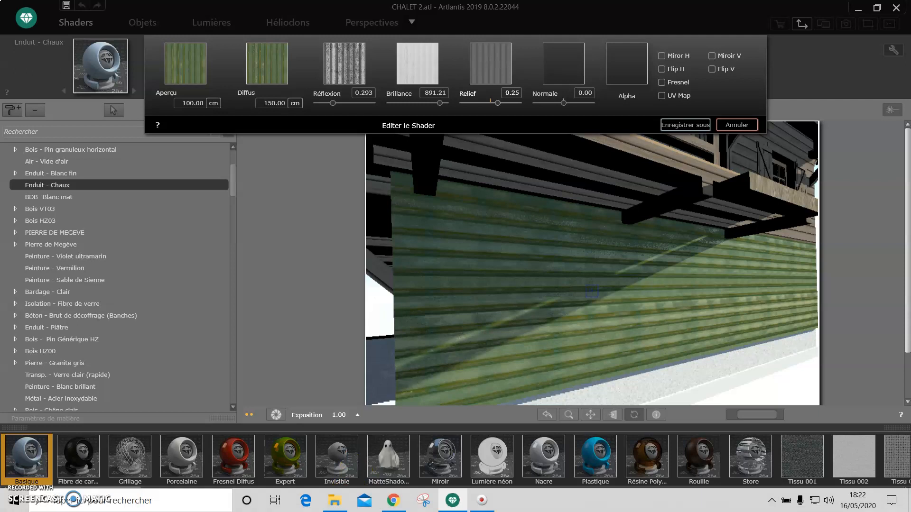
Try factory_wall_ao_2k.png as the relief map and put factory_wall_disp_2k.png back in its place.
left_click(334, 501)
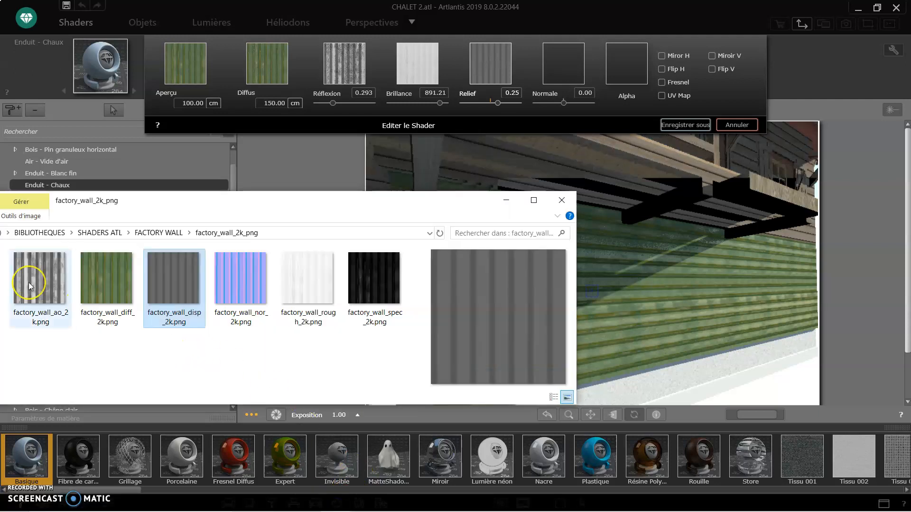
left_click(42, 278)
left_click_drag(42, 278, 500, 70)
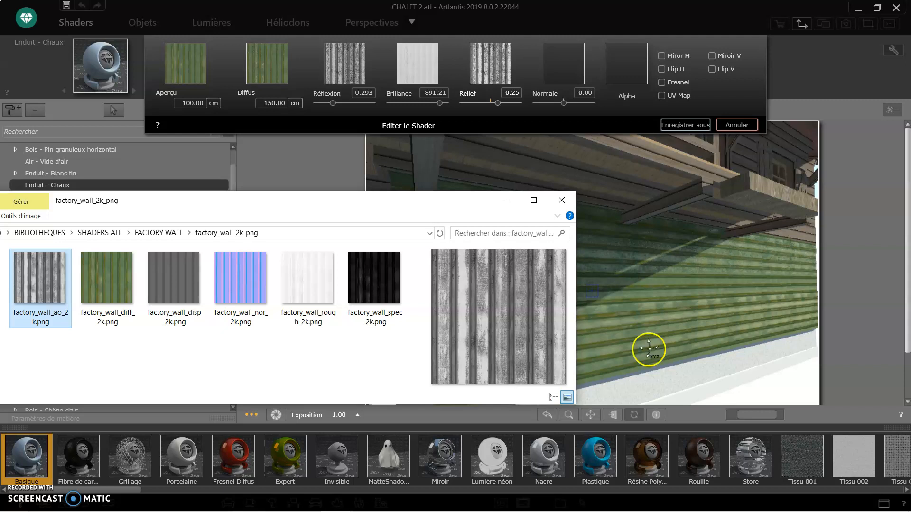
left_click_drag(172, 280, 500, 62)
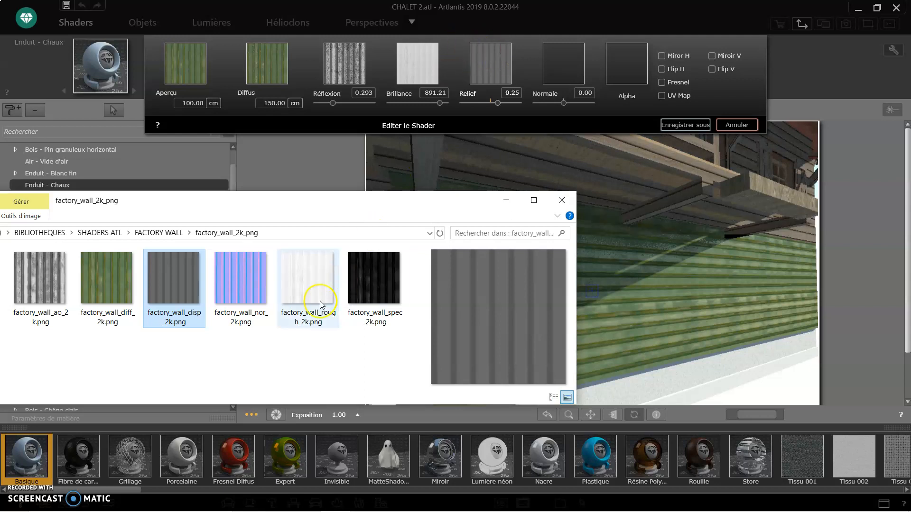
Load factory_wall_nor_2k.png as the normal map and set the normal strength to about 0.27.
left_click(246, 288)
left_click_drag(246, 286, 573, 70)
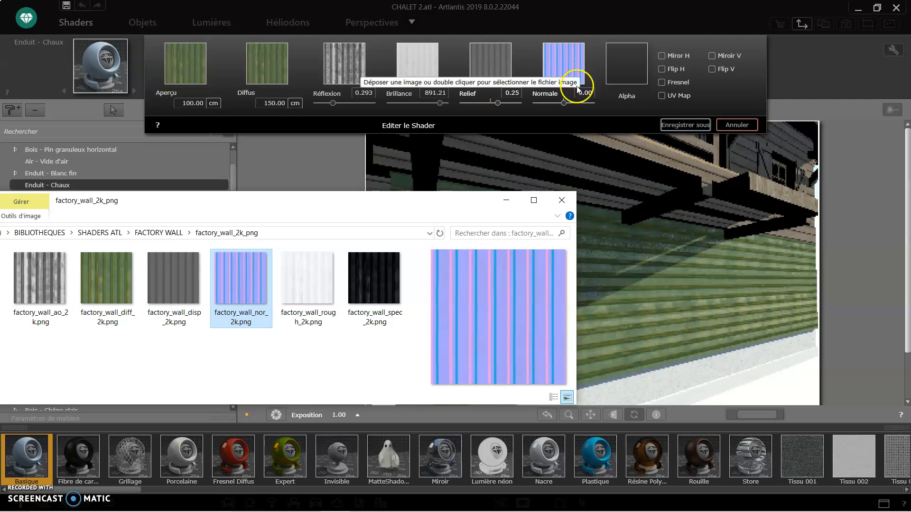
left_click_drag(562, 102, 572, 105)
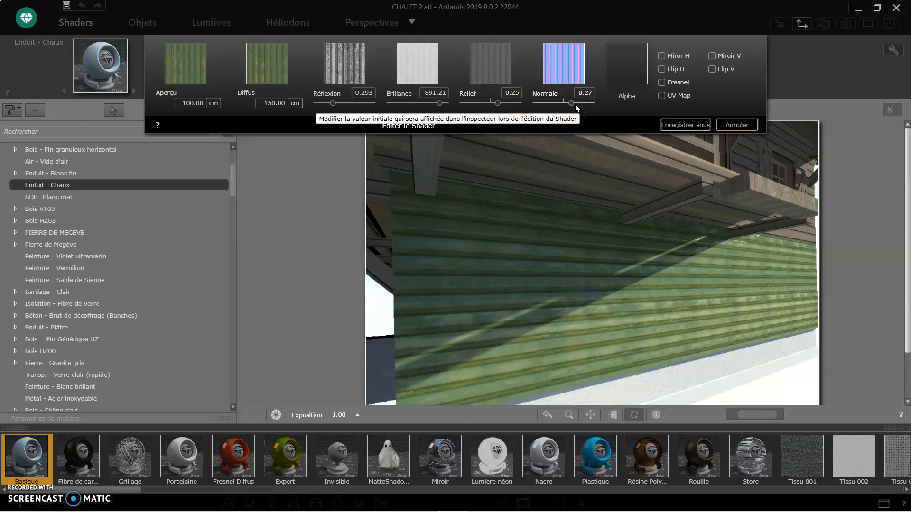
left_click(587, 108)
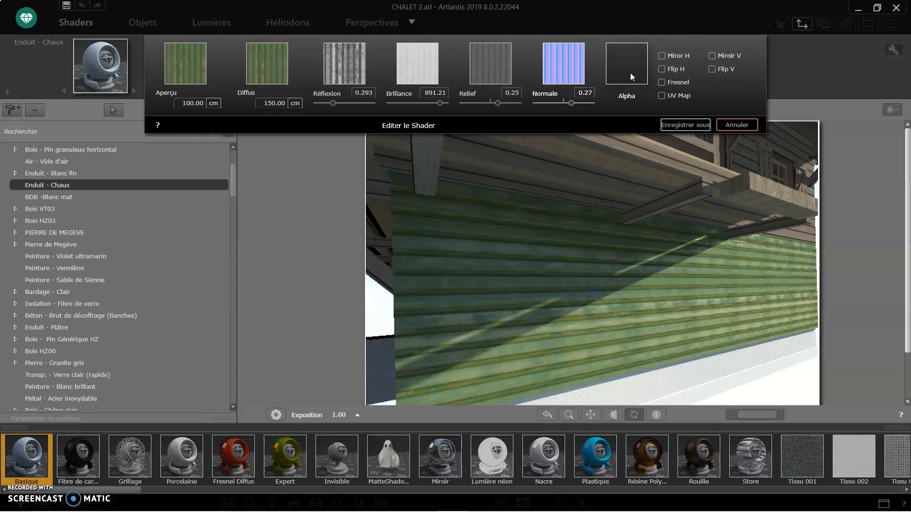
Try horizontal mirroring (Miroir H) of the texture on the wall and turn it off again.
left_click(663, 56)
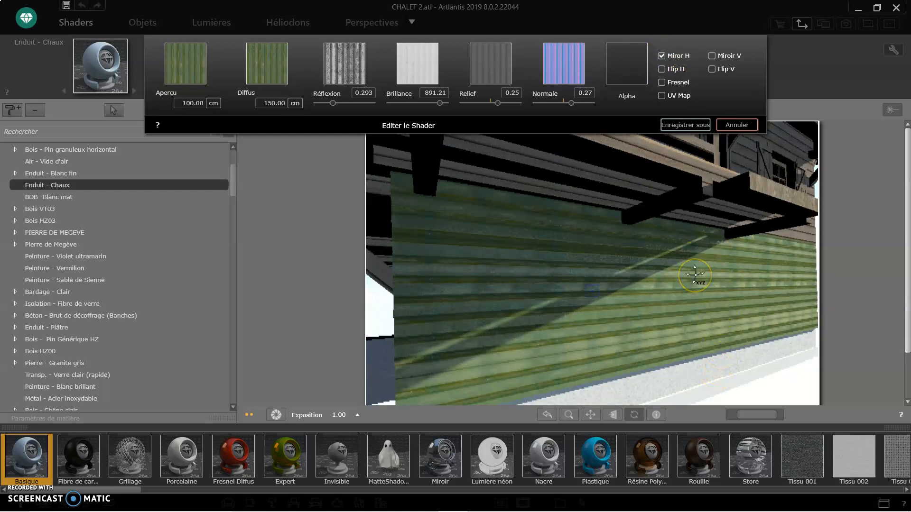
left_click_drag(641, 346, 702, 361)
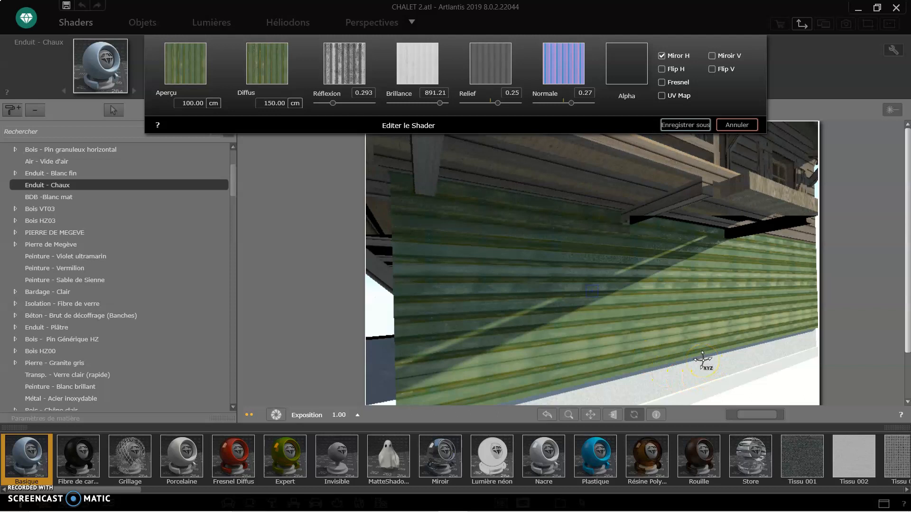
left_click(692, 327)
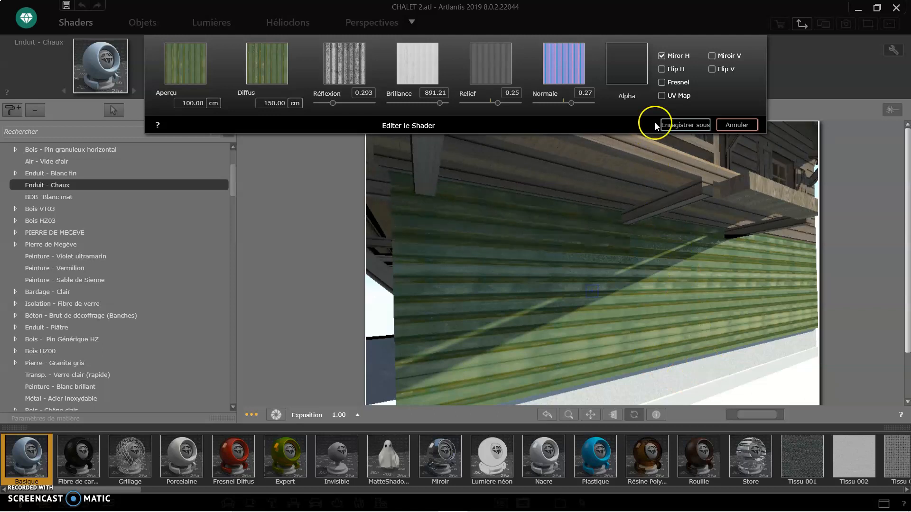
left_click(662, 56)
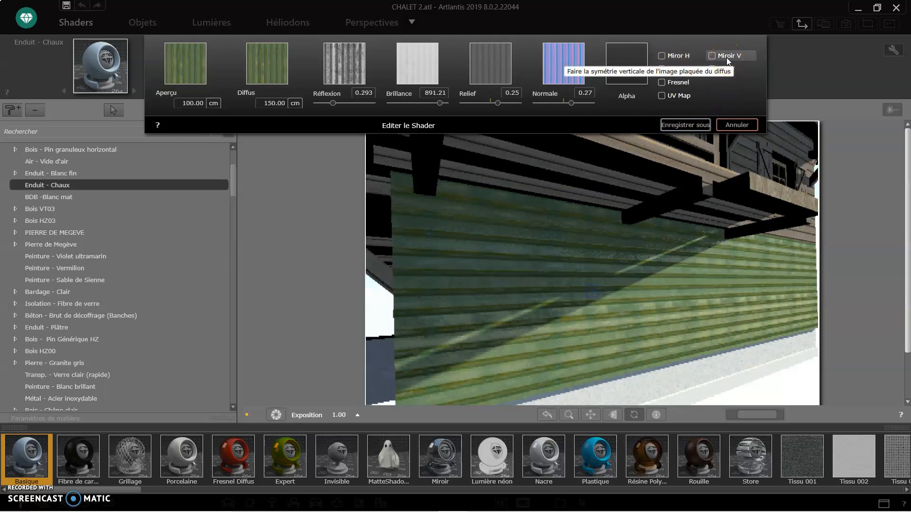
Try the Fresnel effect on the shader, check the wall preview and switch it off again.
left_click(678, 71)
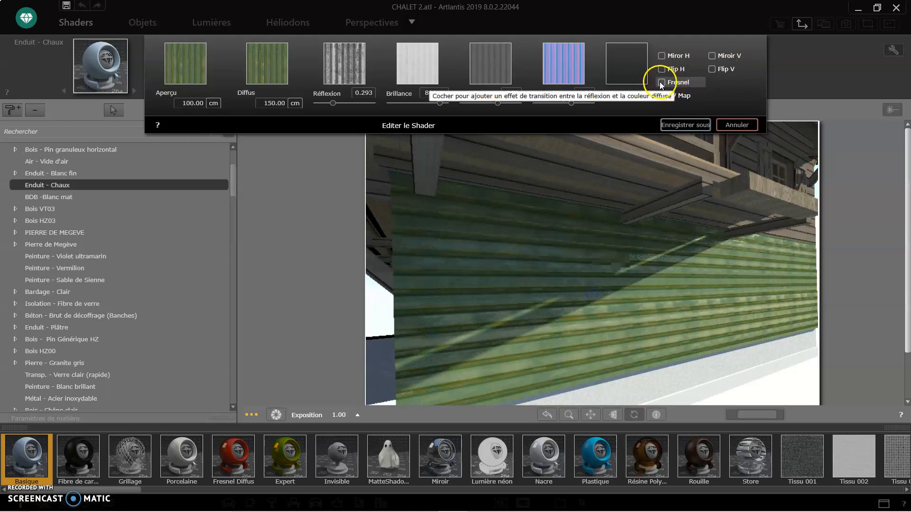
left_click(662, 83)
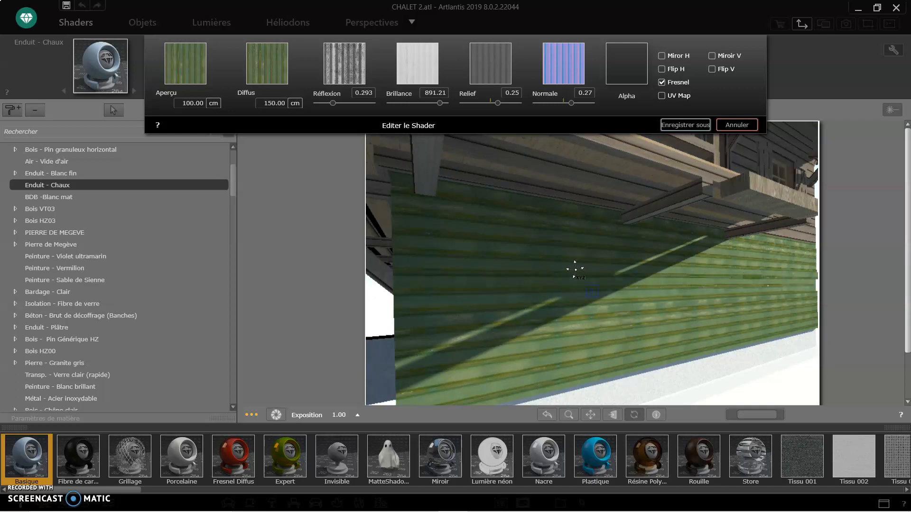
left_click(662, 83)
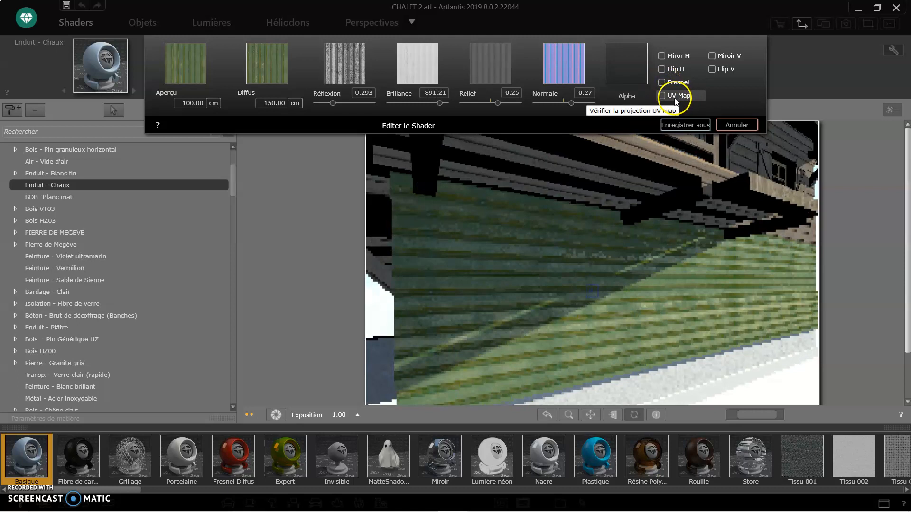
Try UV Map projection for the shader, check the wall preview and disable it again.
left_click(662, 96)
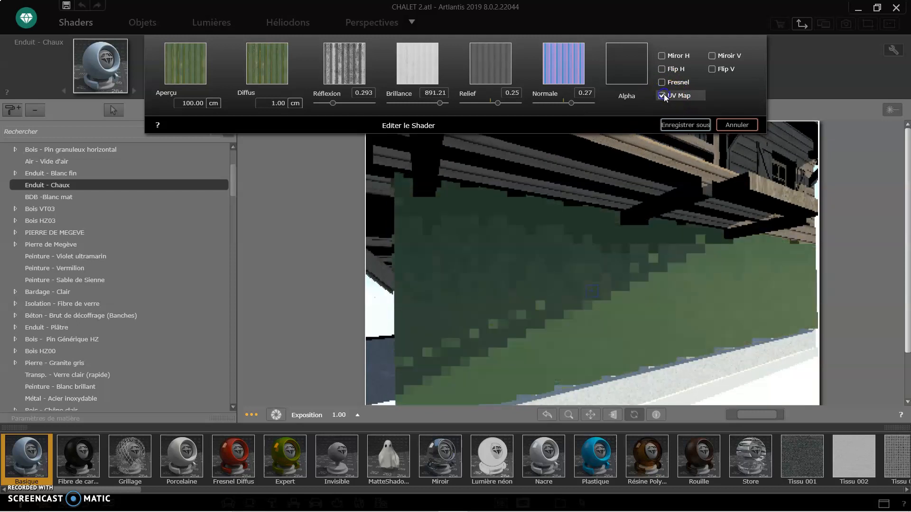
left_click(669, 127)
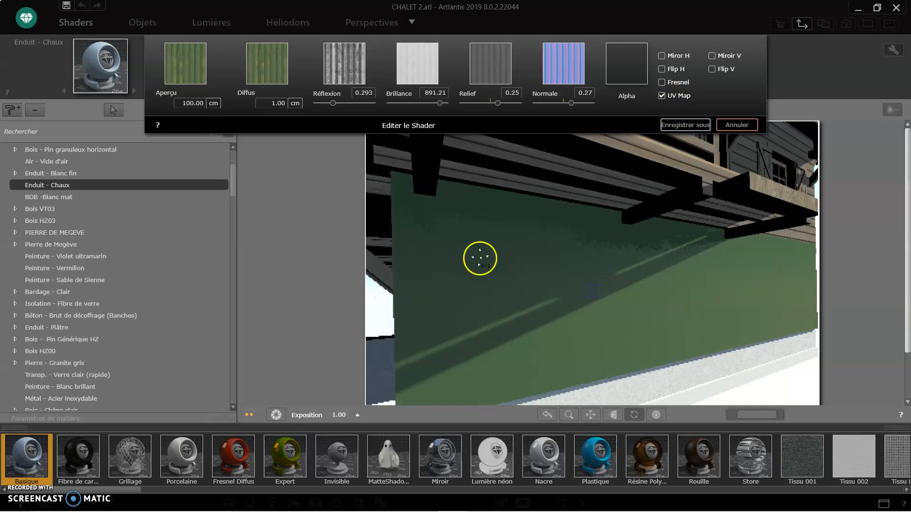
left_click(662, 97)
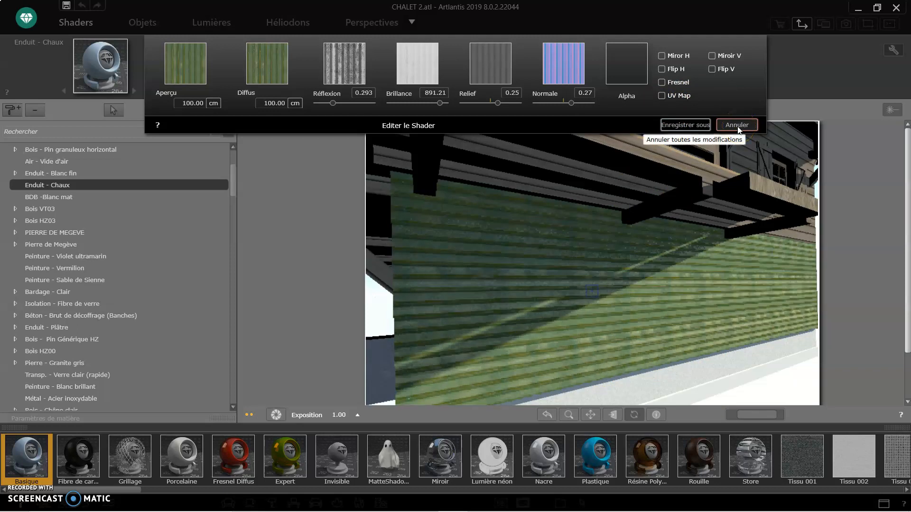
Start saving the shader under a new name and browse to Media > 02_Wall > Siding > Abvent_Std_Siding.
left_click(677, 126)
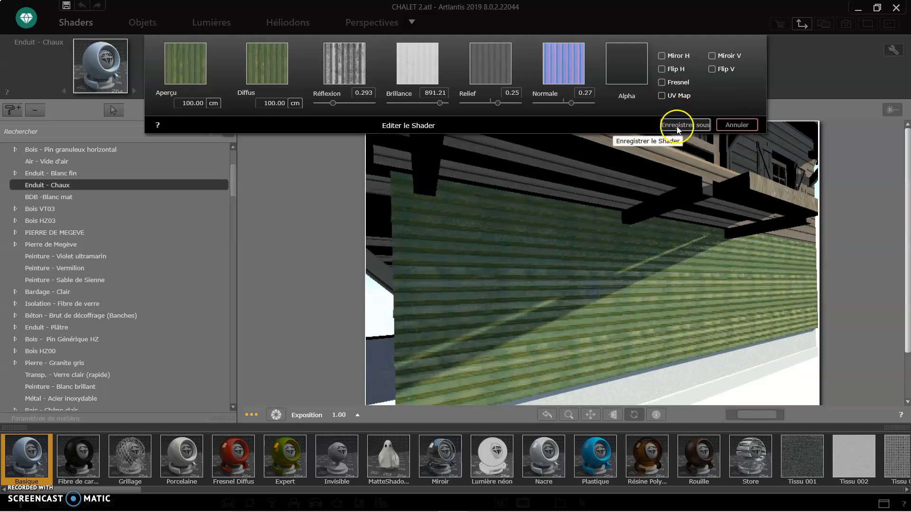
left_click(680, 126)
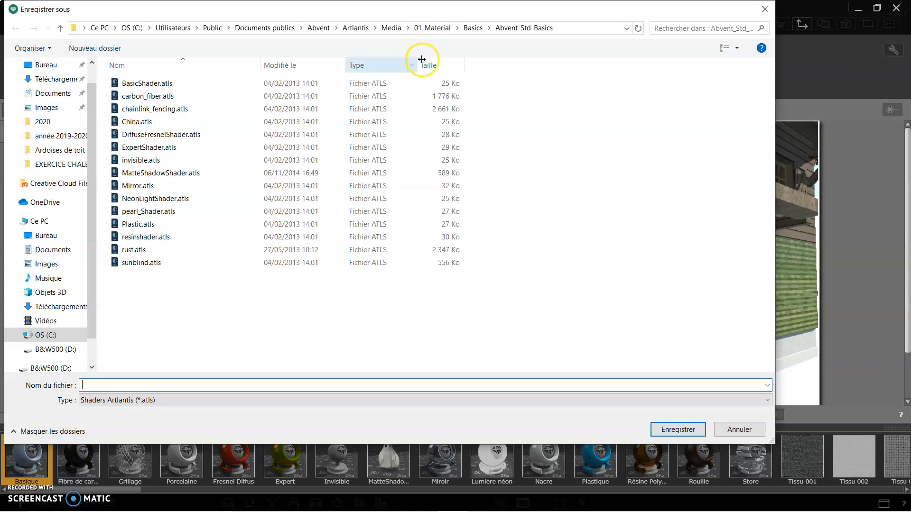
left_click(399, 29)
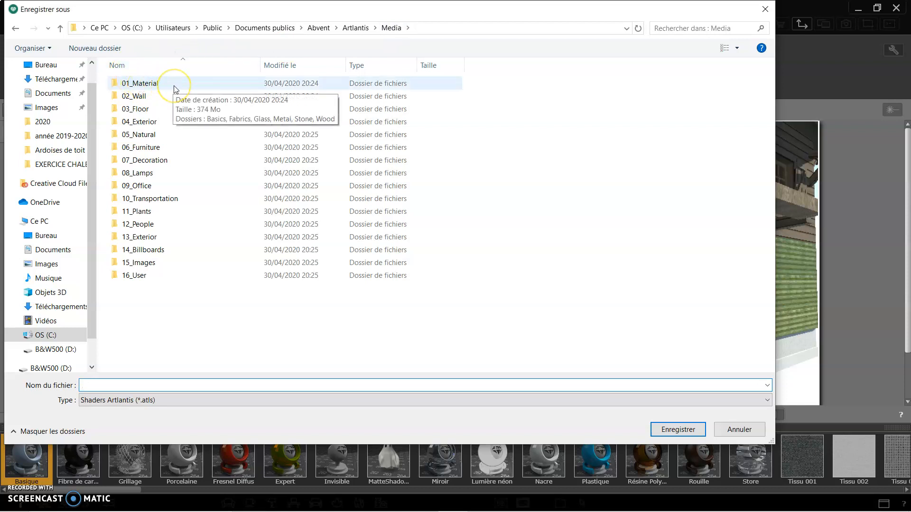
double_click(138, 98)
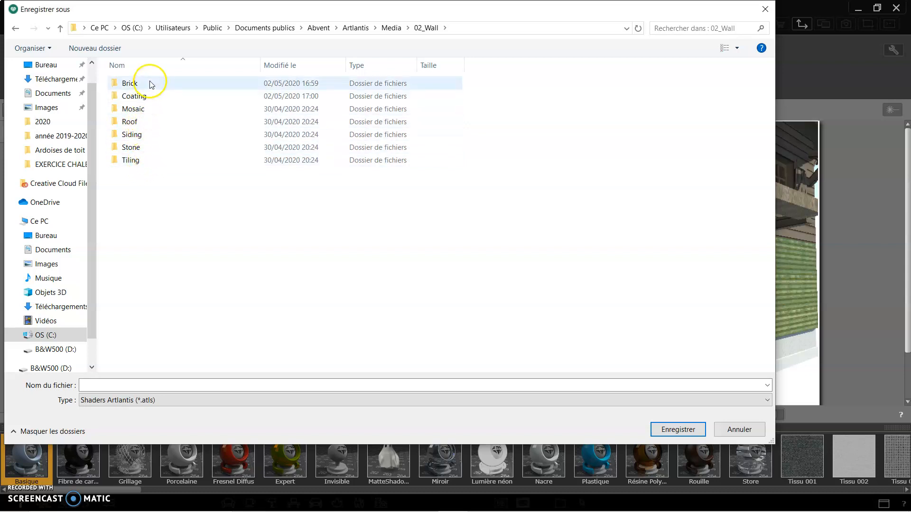
double_click(147, 135)
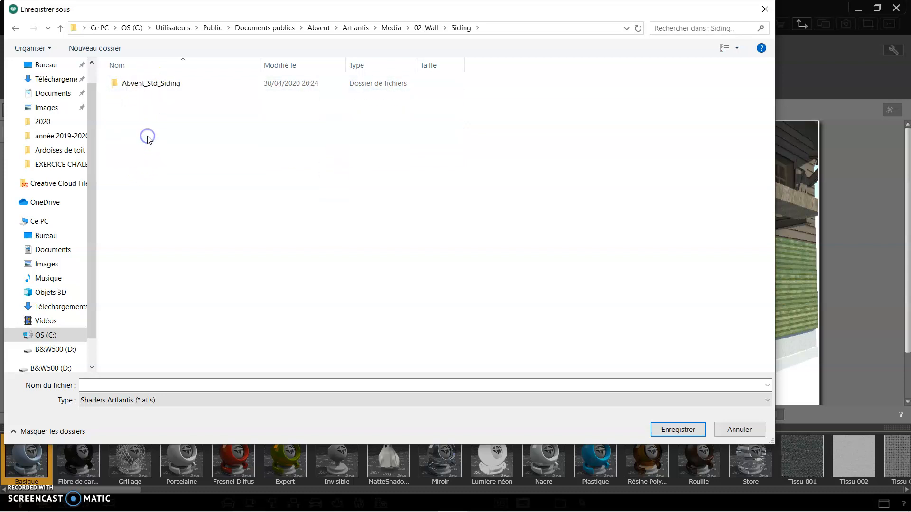
double_click(161, 84)
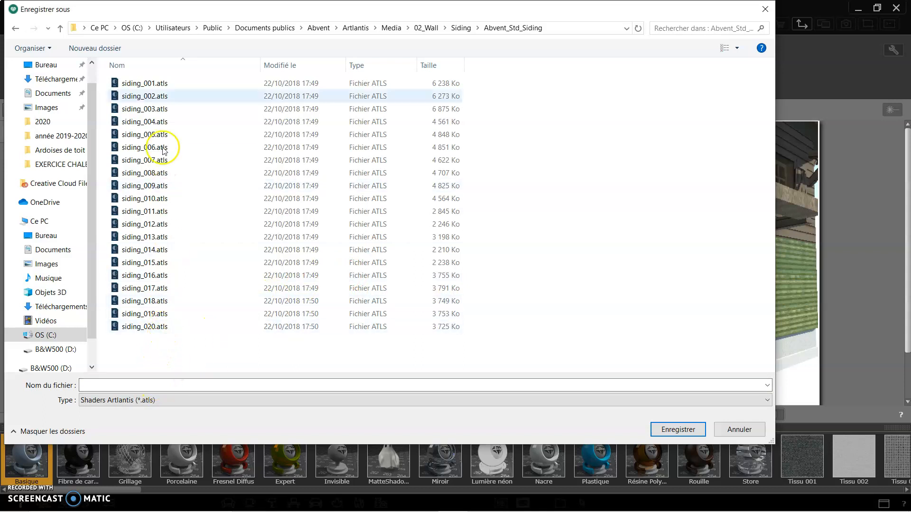
Save the shader as siding_021.atls, basing the file name on the existing siding_020.atls.
left_click(173, 327)
left_click(113, 385)
left_click(113, 385)
left_click(115, 386)
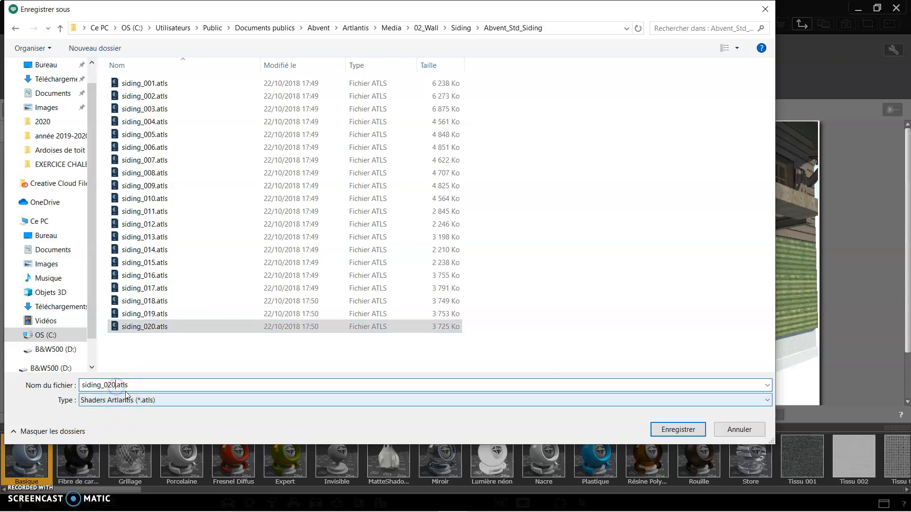
key("BackSpace")
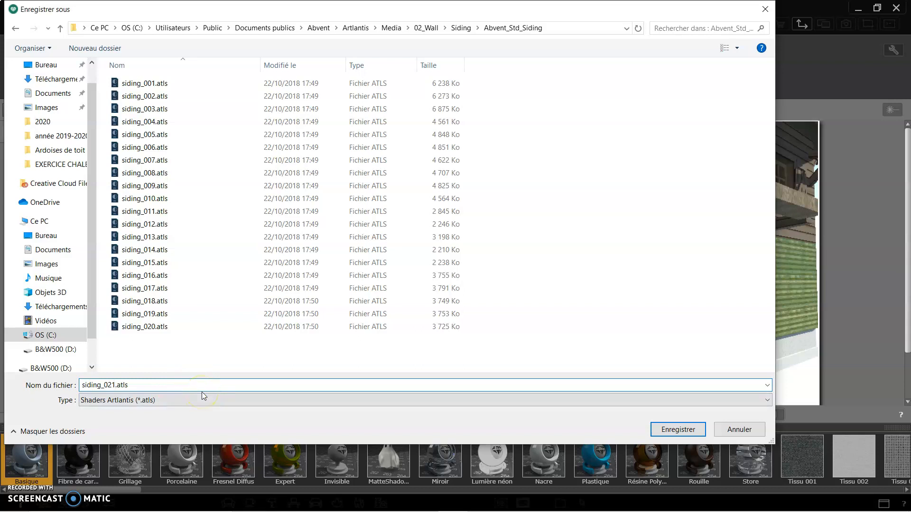
left_click(683, 429)
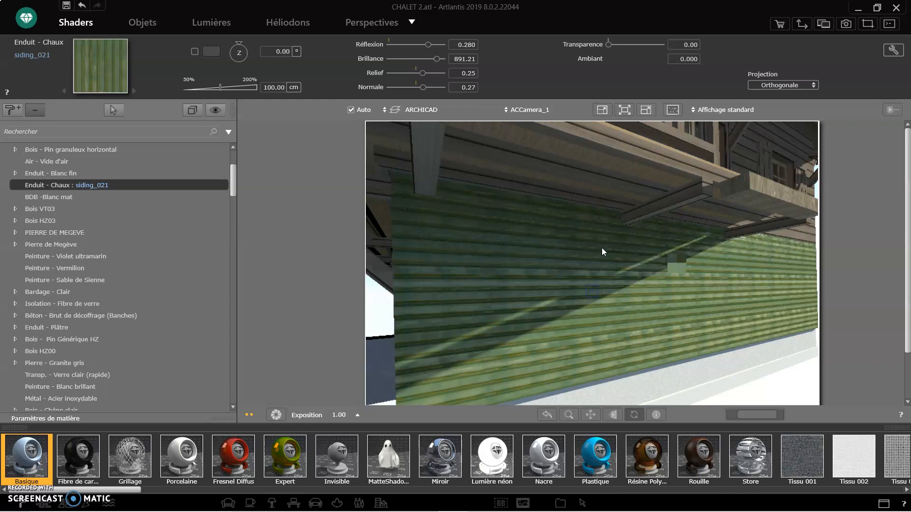
Switch to File Explorer and bring up the factory_wall_2k_png texture folder.
mouse_move(388, 509)
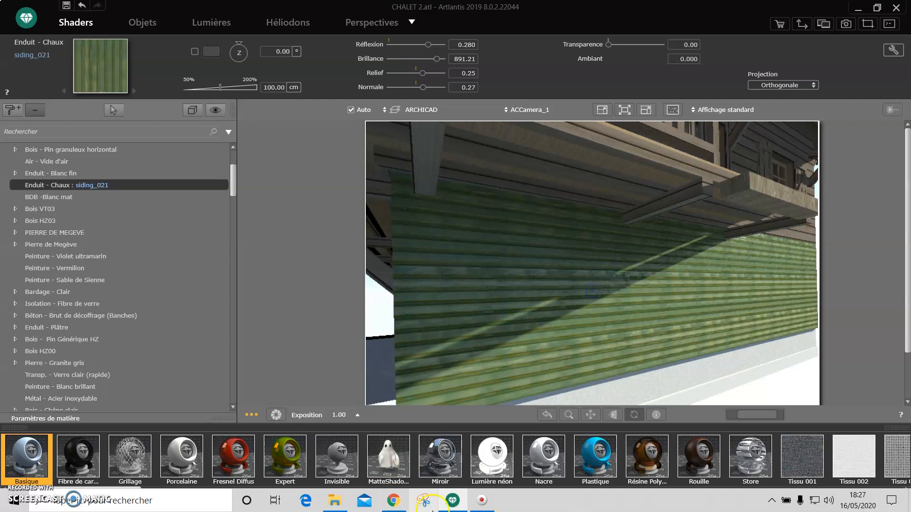
left_click(337, 501)
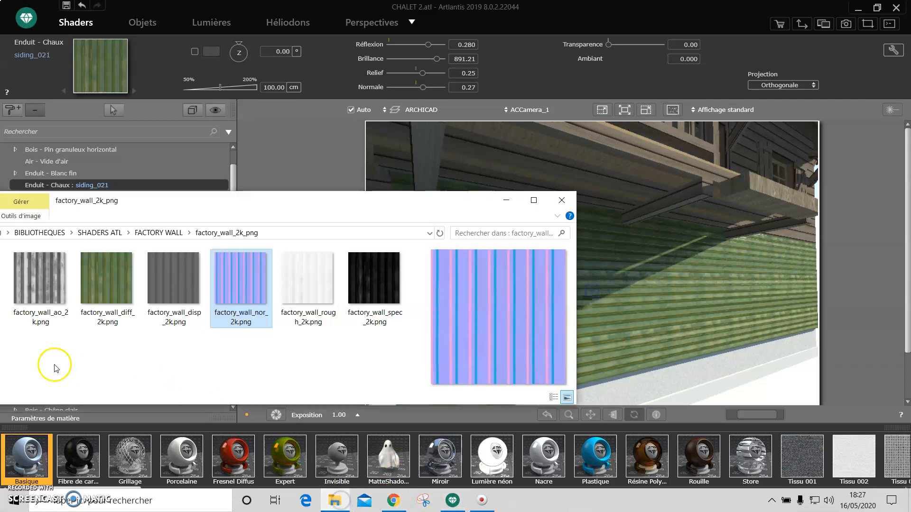